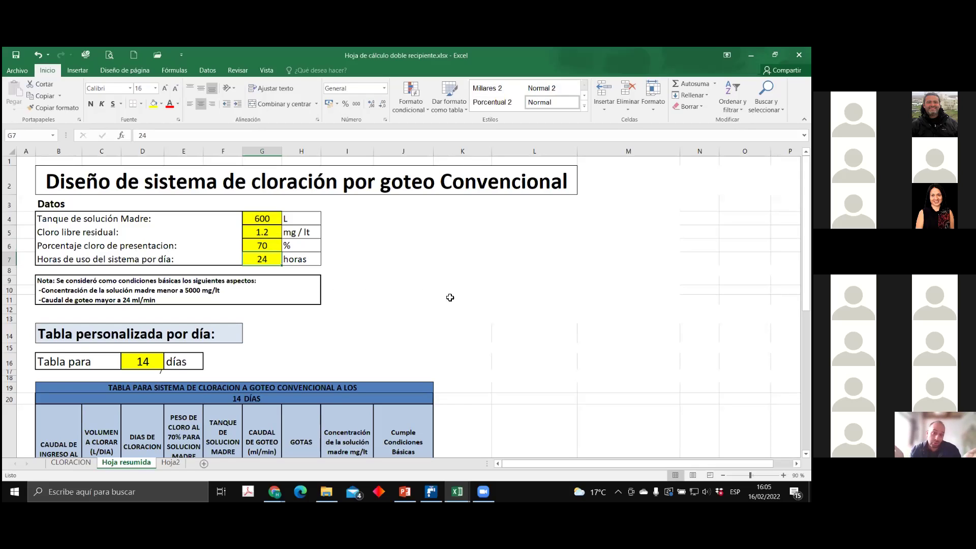
# - Set the system's hours of use per day in the Datos block to 18
pyautogui.click(450, 298)
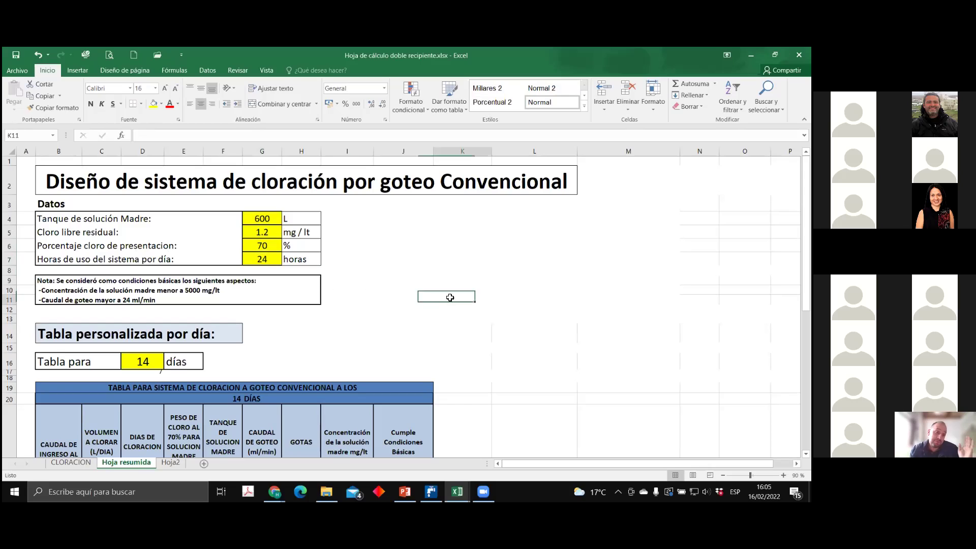
pyautogui.click(262, 259)
pyautogui.write('18')
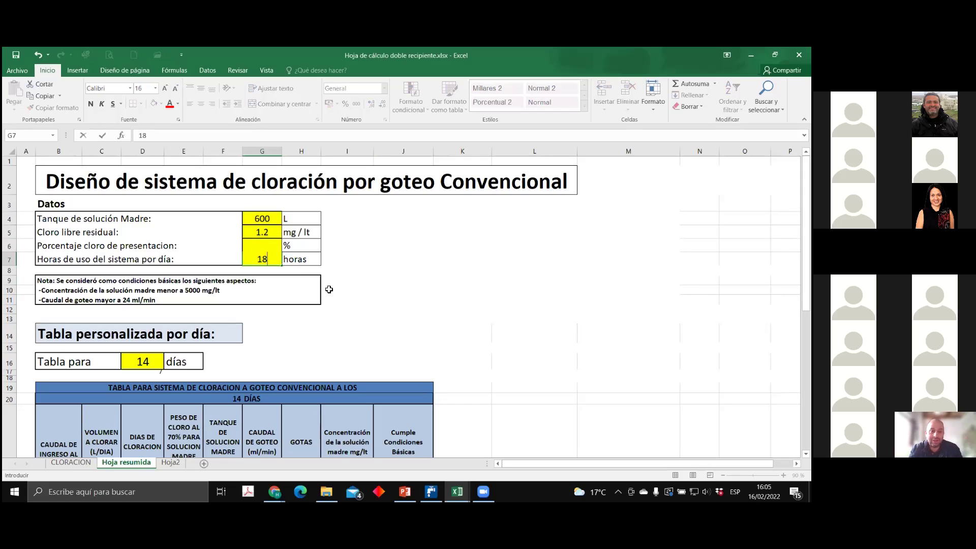
pyautogui.press('Return')
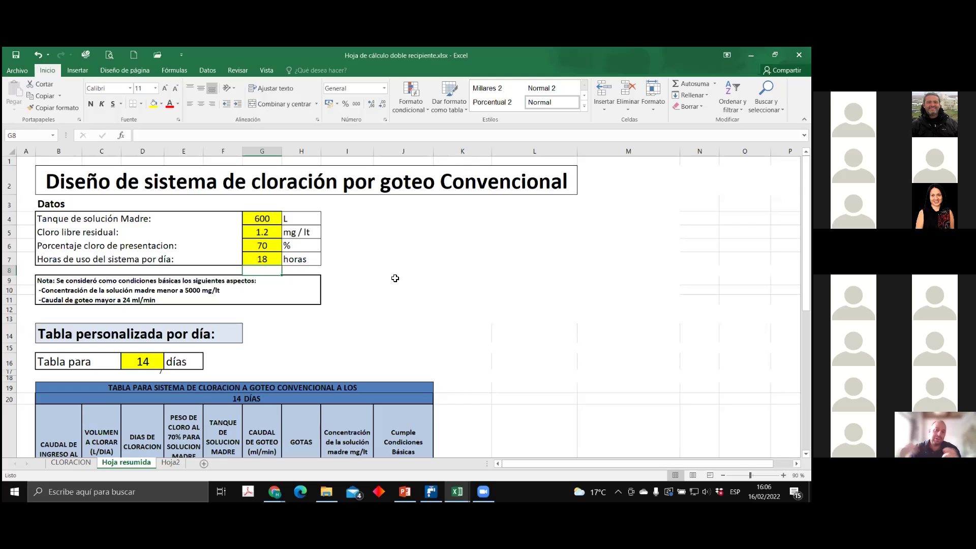
pyautogui.click(269, 262)
# - Set the period of the custom chlorination table to 10 days
pyautogui.scroll(-2, 381, 273)
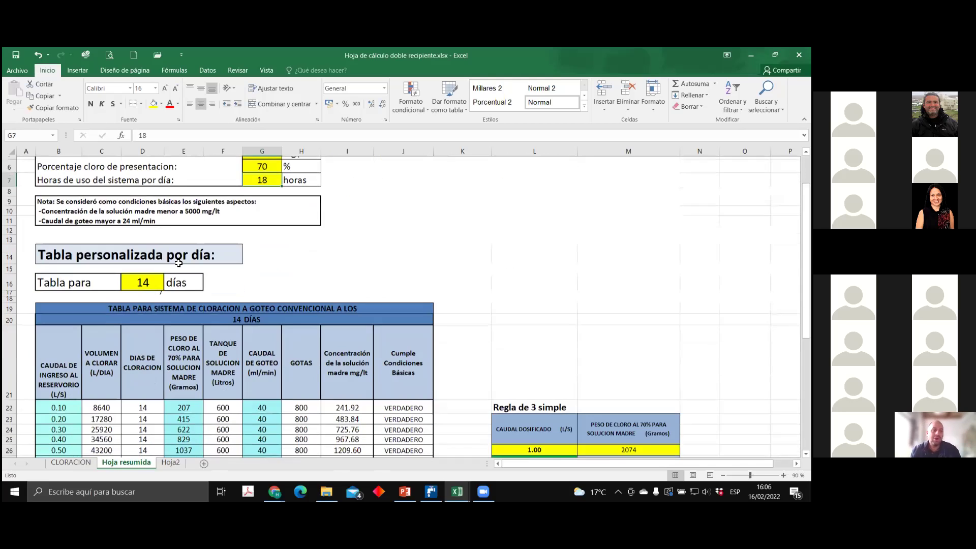
pyautogui.click(143, 266)
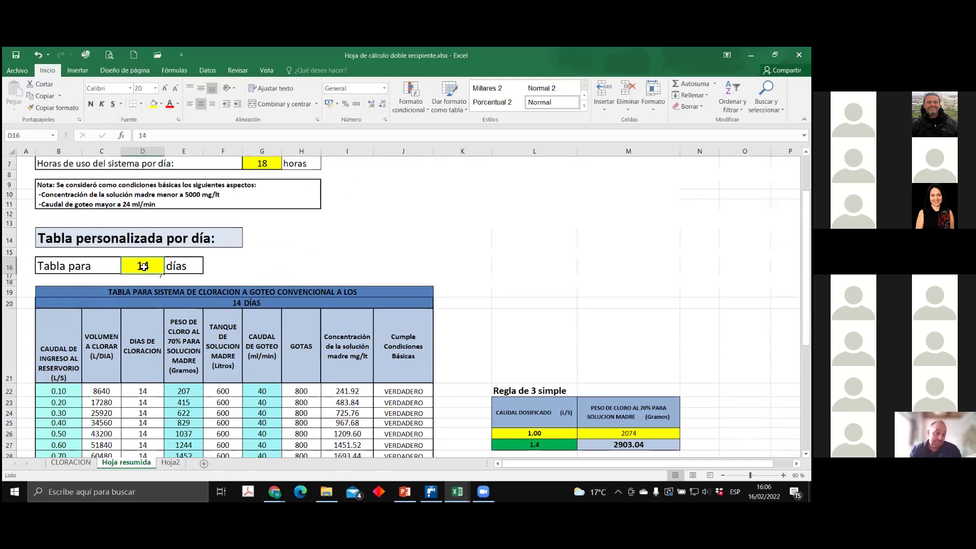
pyautogui.write('10')
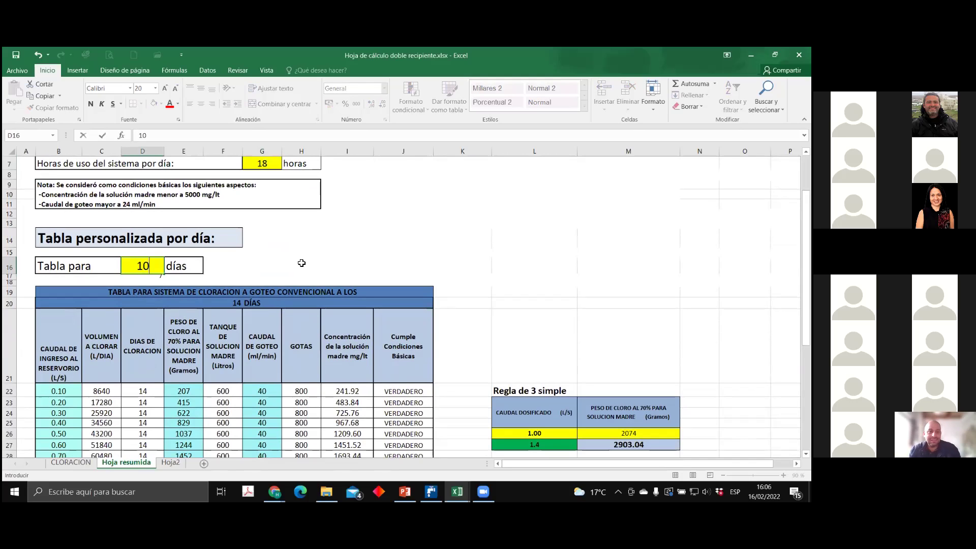
# - Set the period of the custom chlorination table to 14 days
pyautogui.click(147, 266)
pyautogui.write('14')
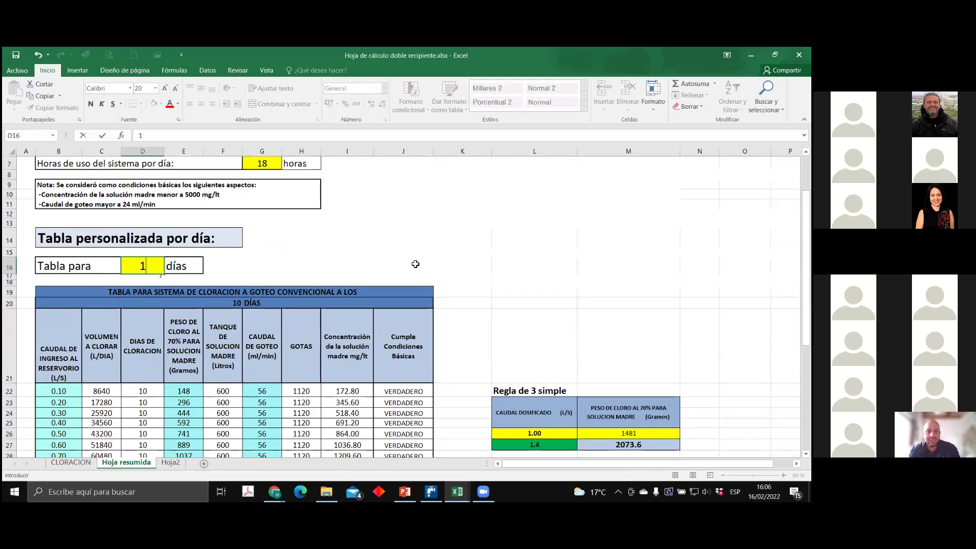
pyautogui.click(470, 250)
# - Compare the 14-day table's chlorine weight for a 0.70 L/s inflow with the field example on the CLORACION sheet
pyautogui.scroll(-2, 474, 260)
pyautogui.scroll(-2, 474, 261)
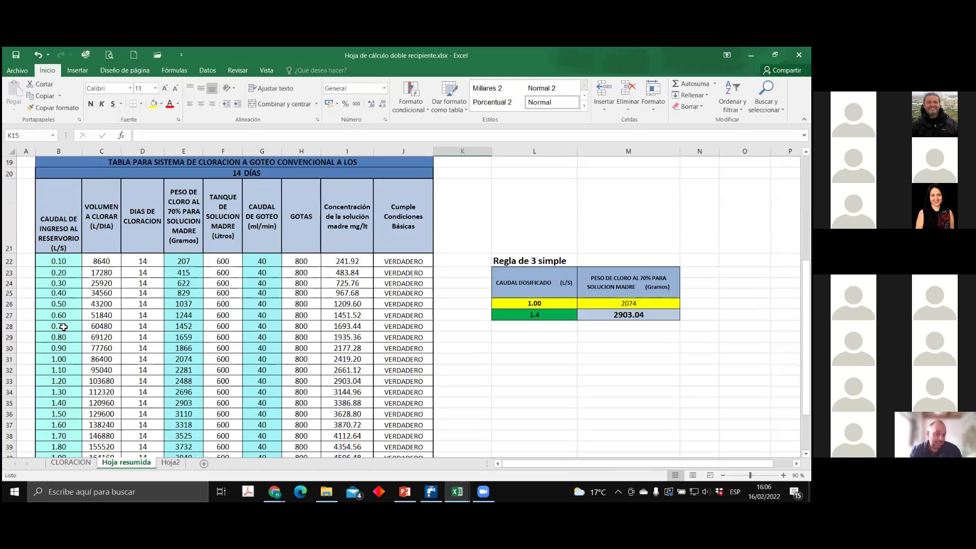
pyautogui.click(74, 464)
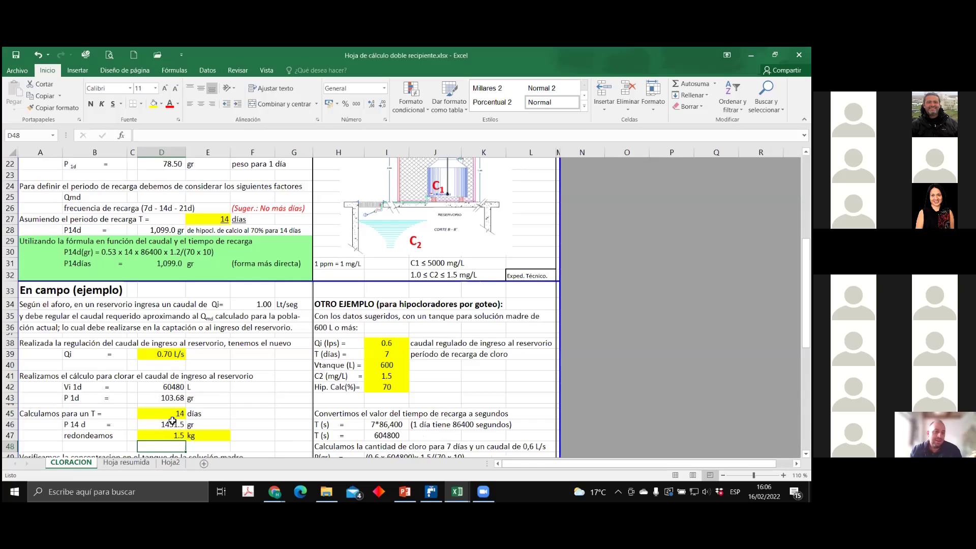
pyautogui.click(129, 463)
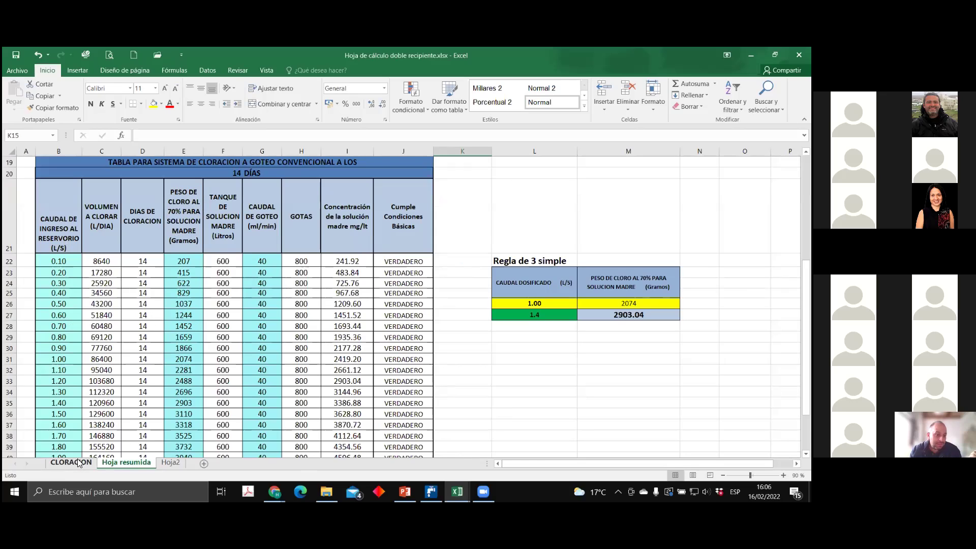
pyautogui.hotkey('ctrl', 'pageup')
pyautogui.scroll(-3, 234, 392)
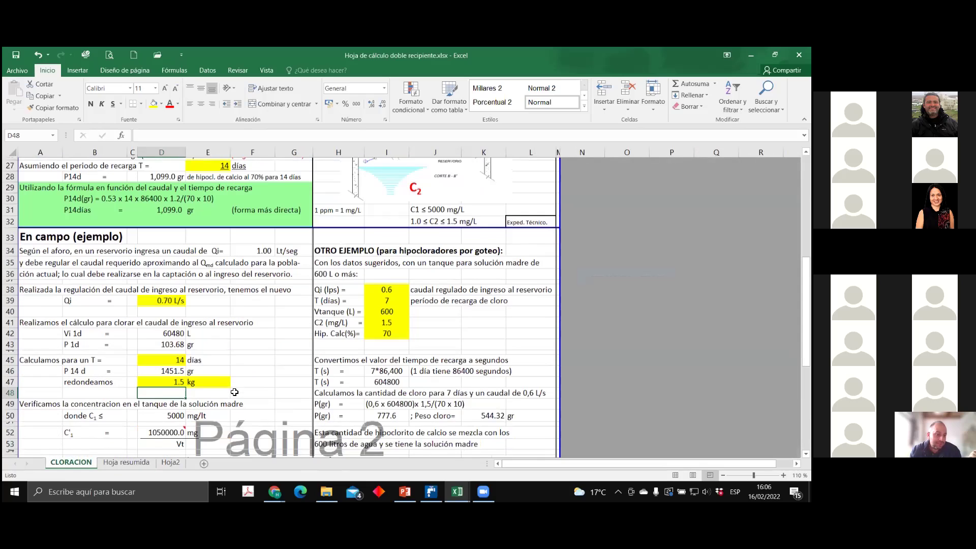
pyautogui.scroll(-1, 234, 392)
pyautogui.scroll(5, 235, 392)
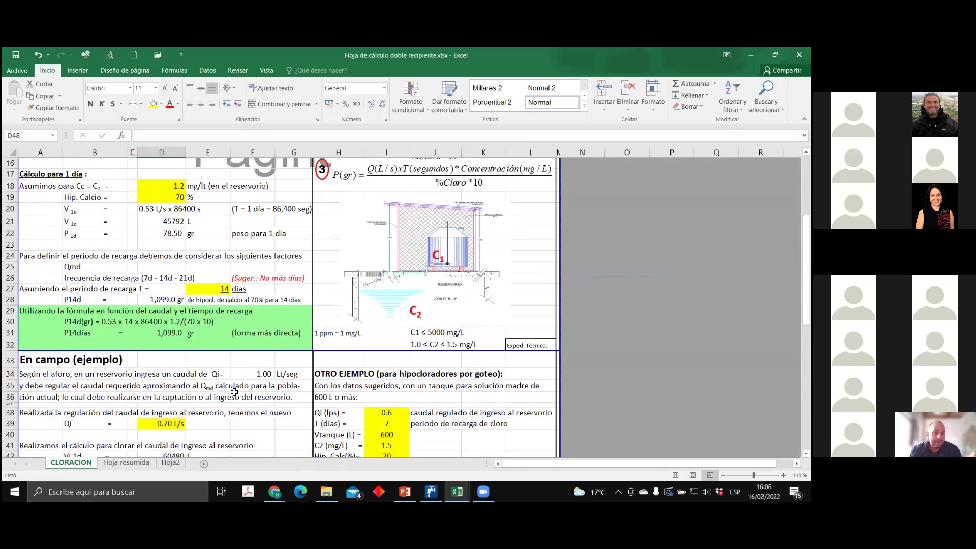
pyautogui.scroll(3, 234, 391)
pyautogui.scroll(-4, 234, 392)
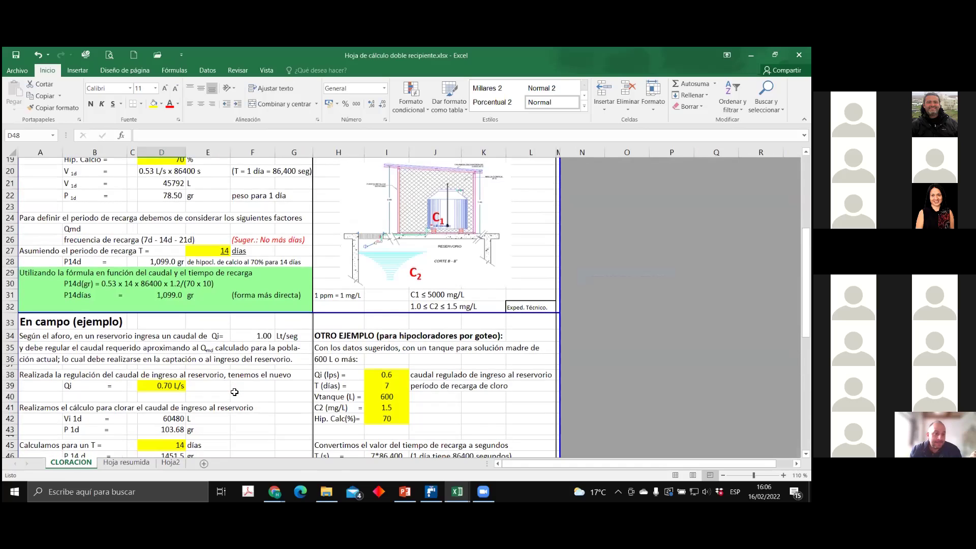
pyautogui.scroll(-8, 234, 392)
pyautogui.scroll(2, 234, 391)
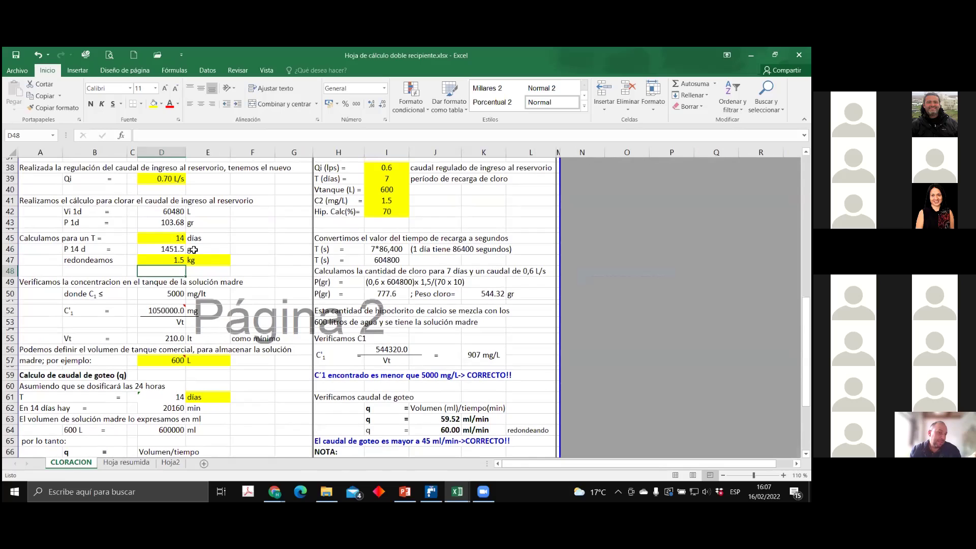
# - On the Hoja resumida sheet, set the system's hours of use per day to 24
pyautogui.click(122, 462)
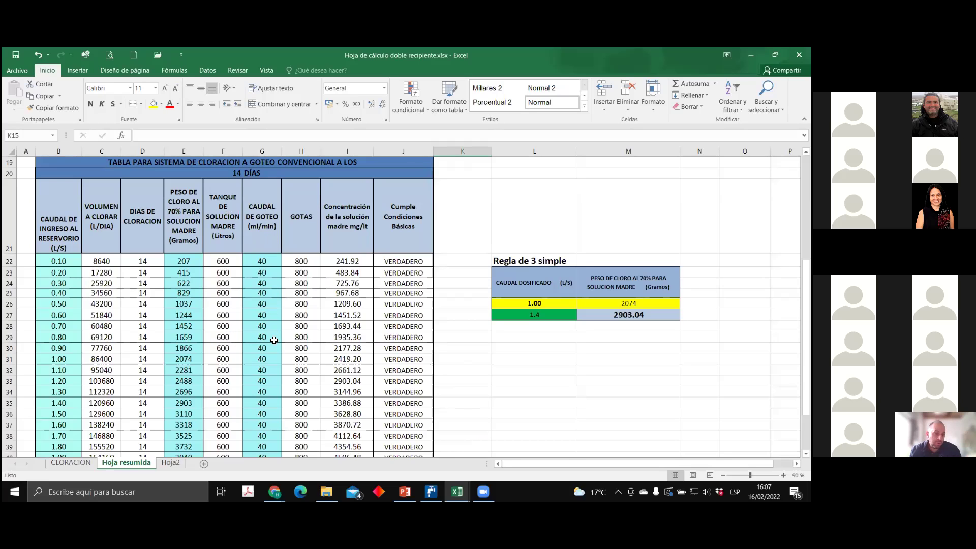
pyautogui.scroll(4, 275, 340)
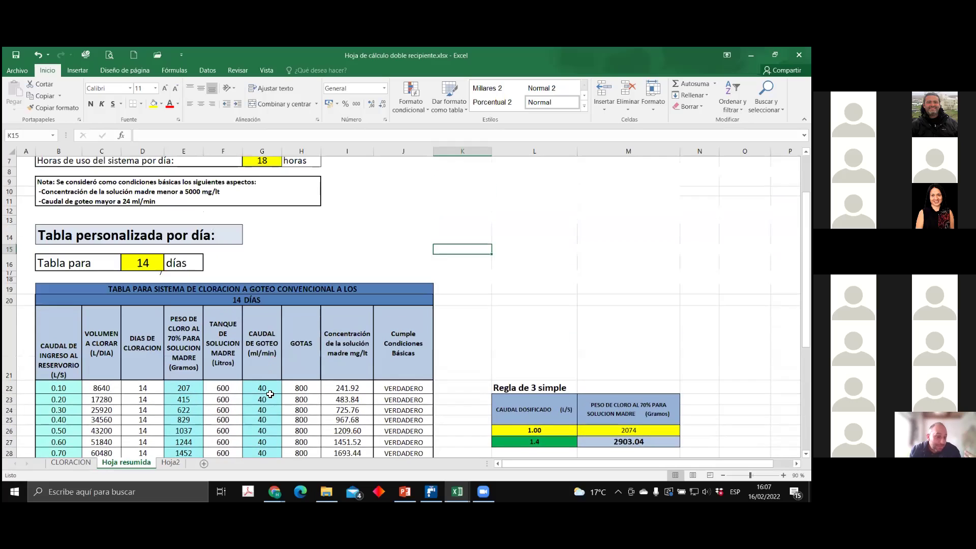
pyautogui.scroll(-3, 270, 394)
pyautogui.scroll(5, 263, 390)
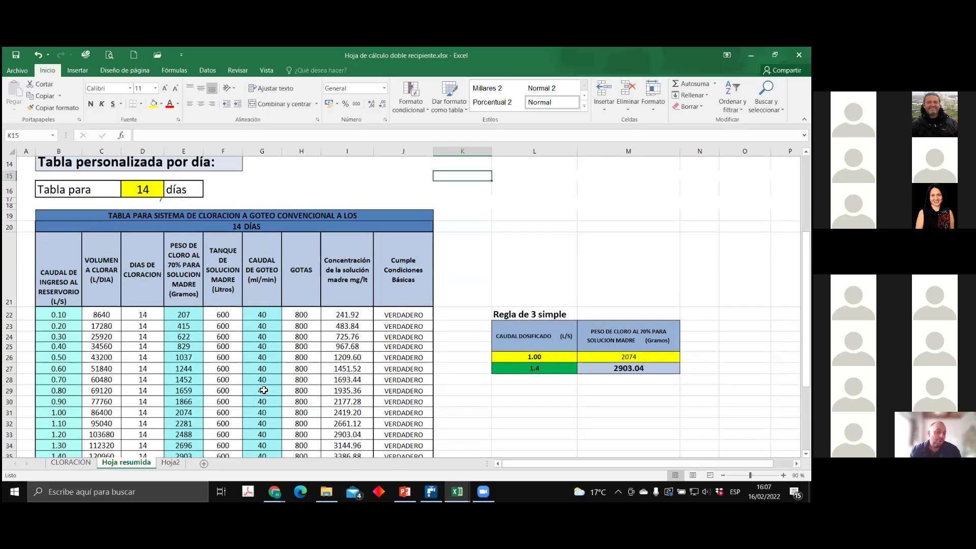
pyautogui.click(267, 261)
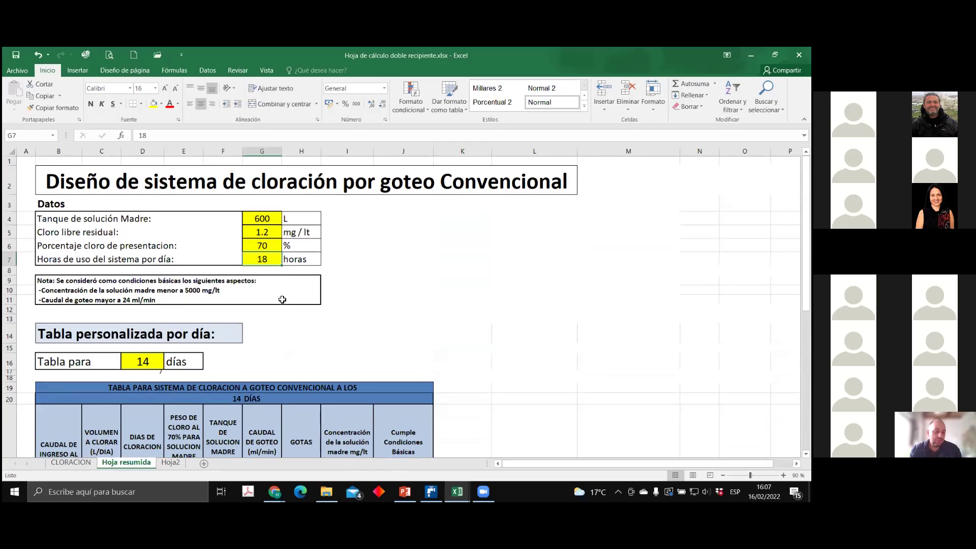
pyautogui.write('24')
pyautogui.press('Return')
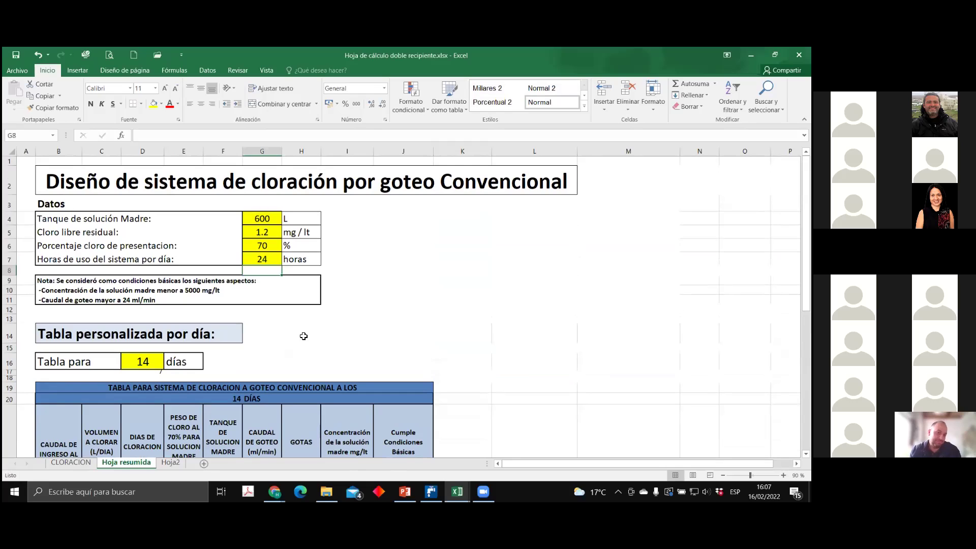
# - Compare the drip flow in the Hoja resumida table with the drip-flow calculation on the CLORACION sheet
pyautogui.scroll(-5, 302, 337)
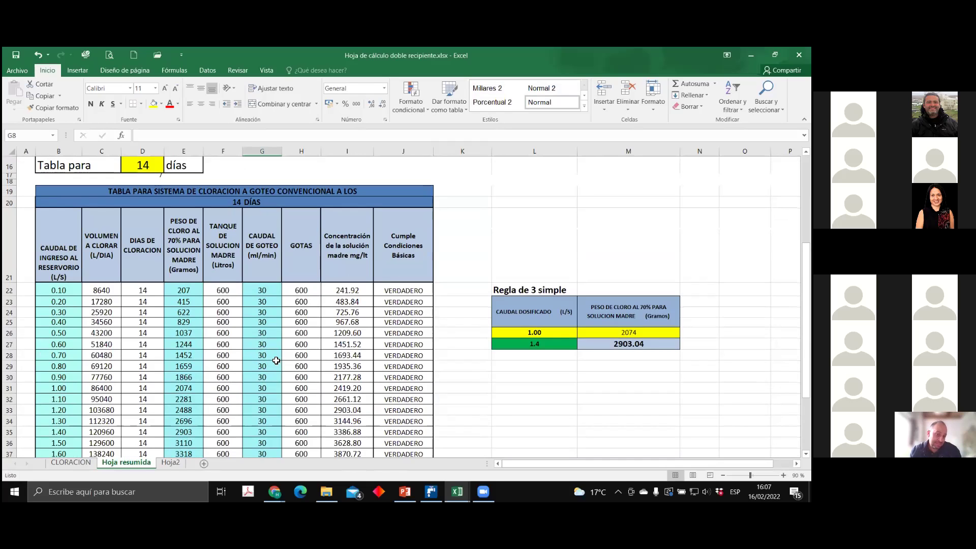
pyautogui.click(77, 463)
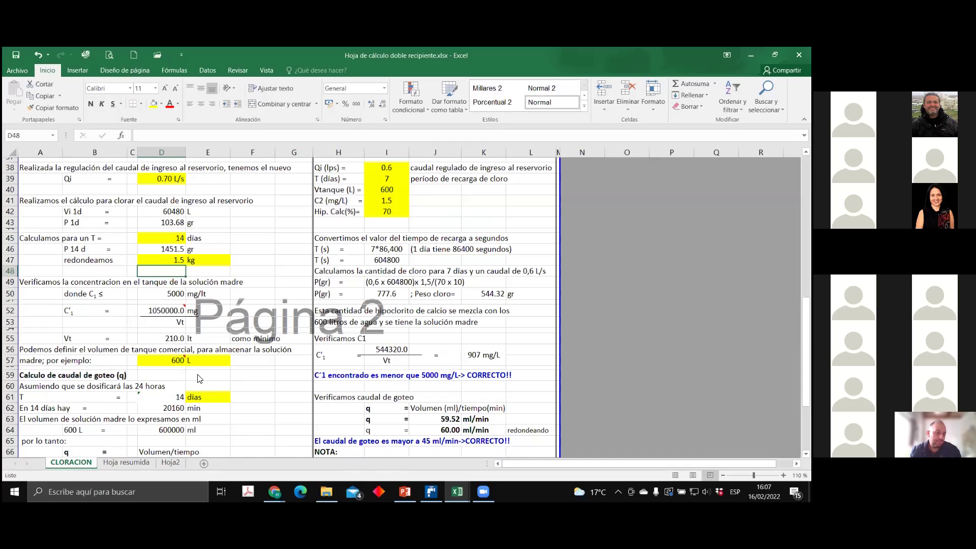
pyautogui.scroll(-2, 199, 378)
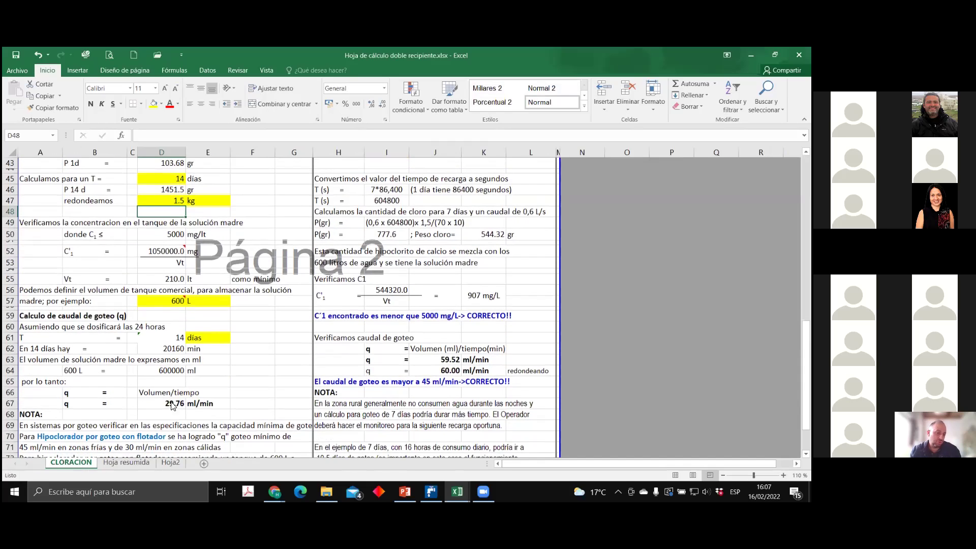
pyautogui.click(128, 462)
pyautogui.scroll(5, 274, 273)
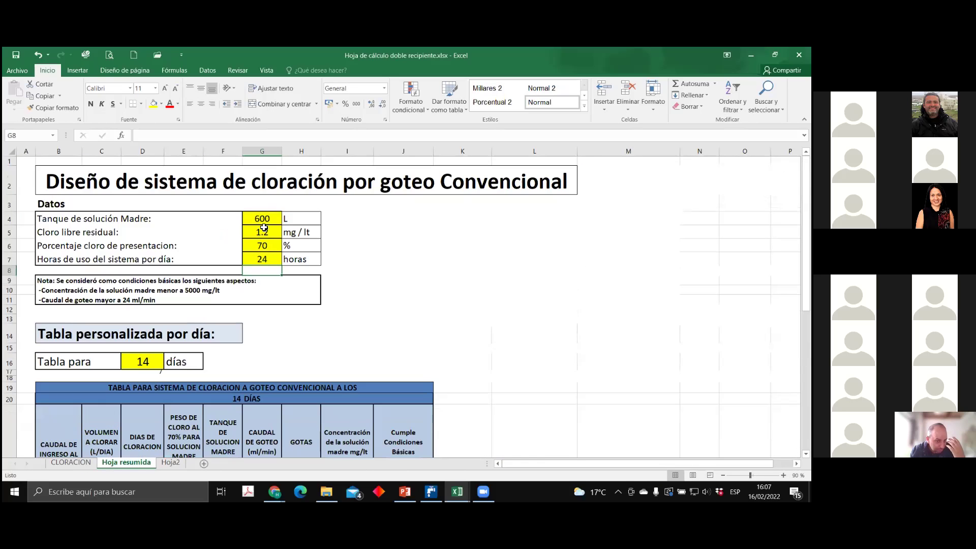
# - Examine the 14-day table's mother-solution concentration and basic-conditions columns across all inflow rates, checking them against the 5000 mg/l limit
pyautogui.scroll(-1, 261, 277)
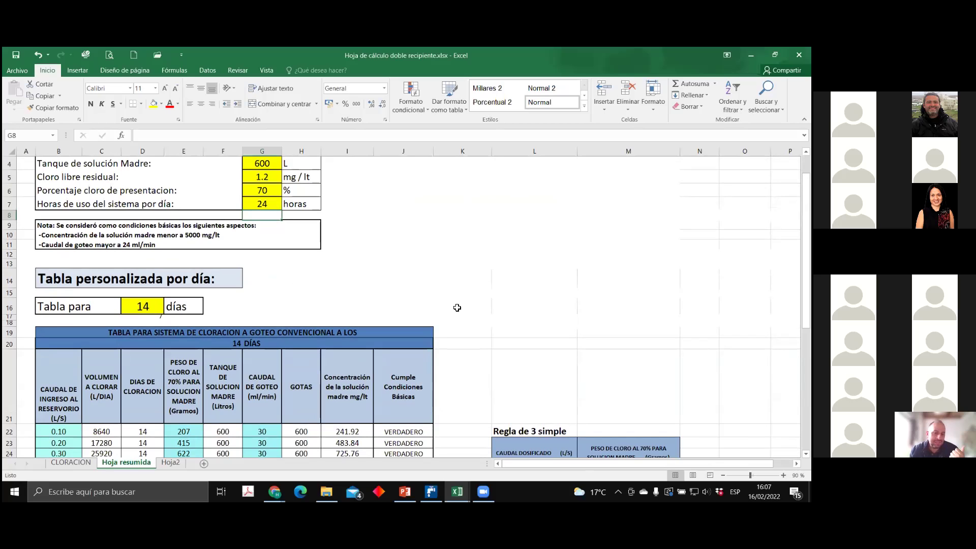
pyautogui.scroll(-3, 457, 307)
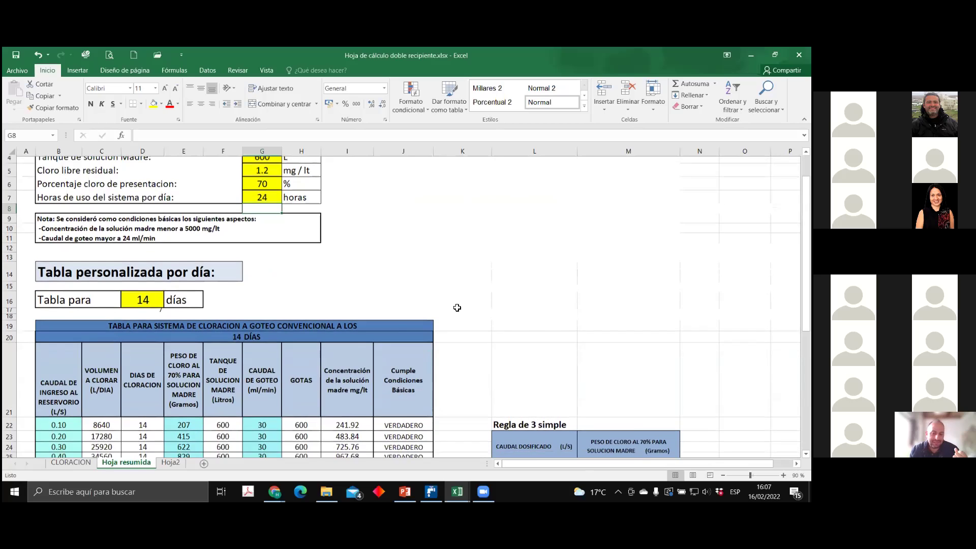
pyautogui.scroll(-1, 302, 353)
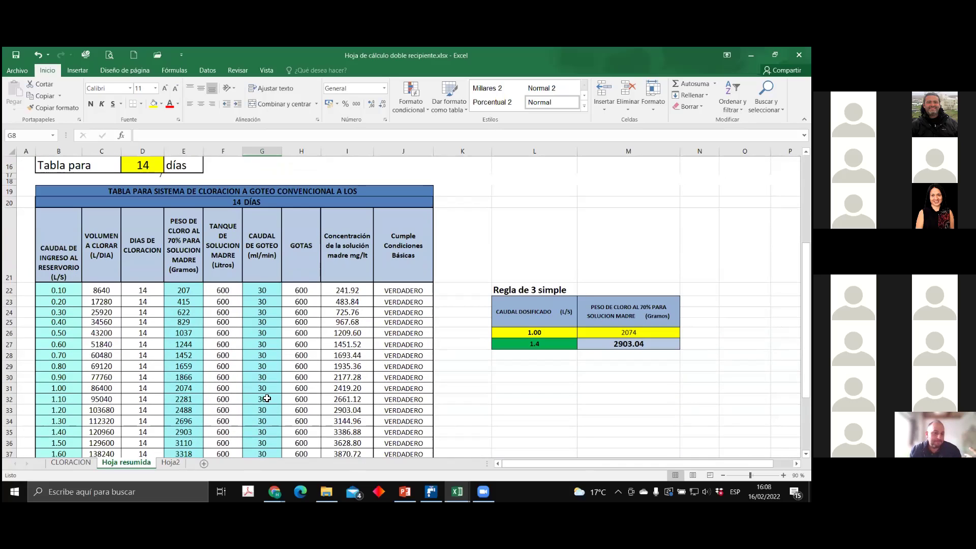
pyautogui.scroll(-3, 263, 386)
pyautogui.scroll(-3, 264, 384)
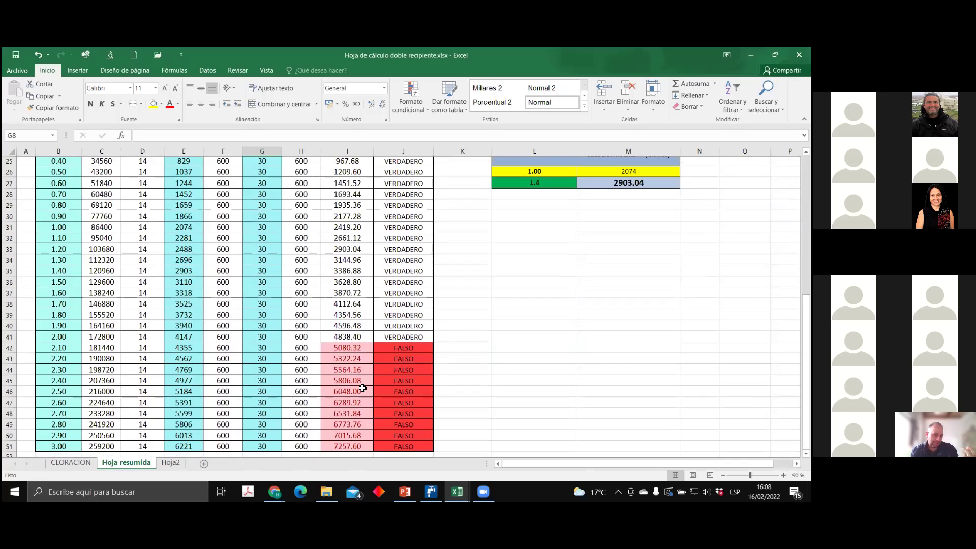
pyautogui.scroll(1, 365, 397)
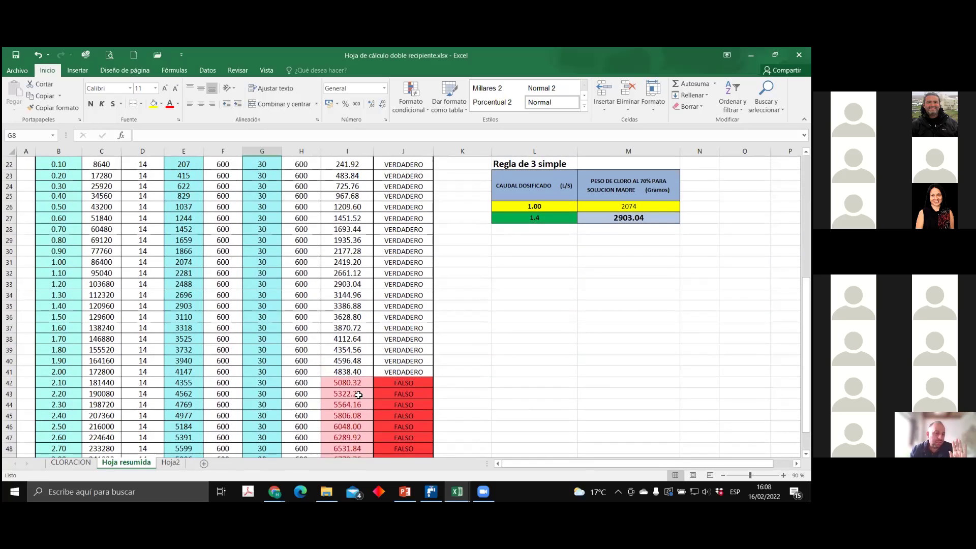
pyautogui.scroll(2, 372, 396)
pyautogui.scroll(-2, 371, 394)
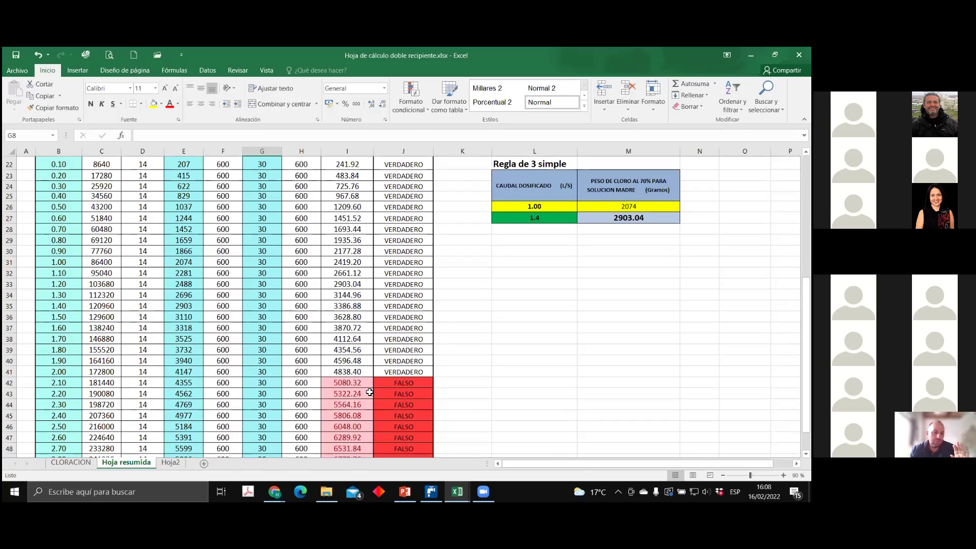
pyautogui.scroll(2, 370, 392)
pyautogui.scroll(-1, 369, 391)
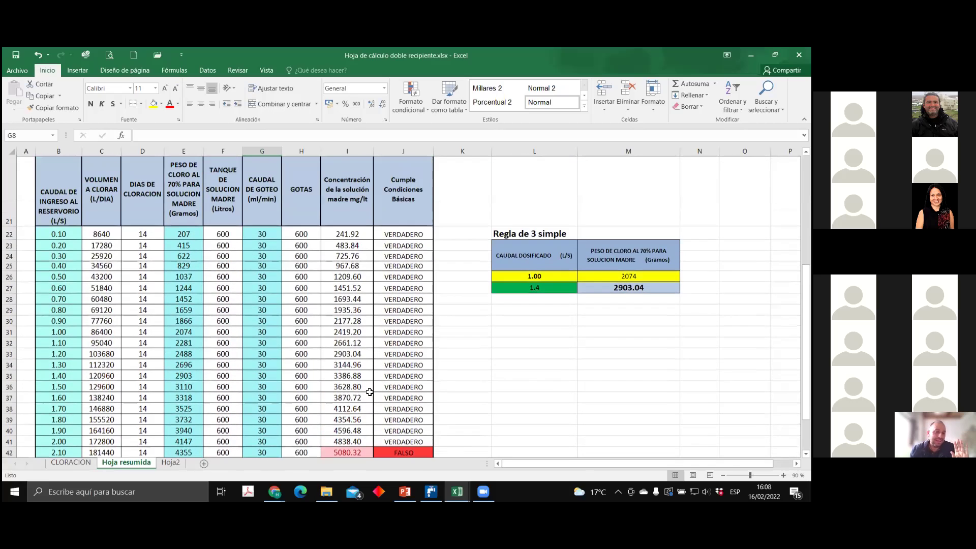
pyautogui.scroll(5, 369, 392)
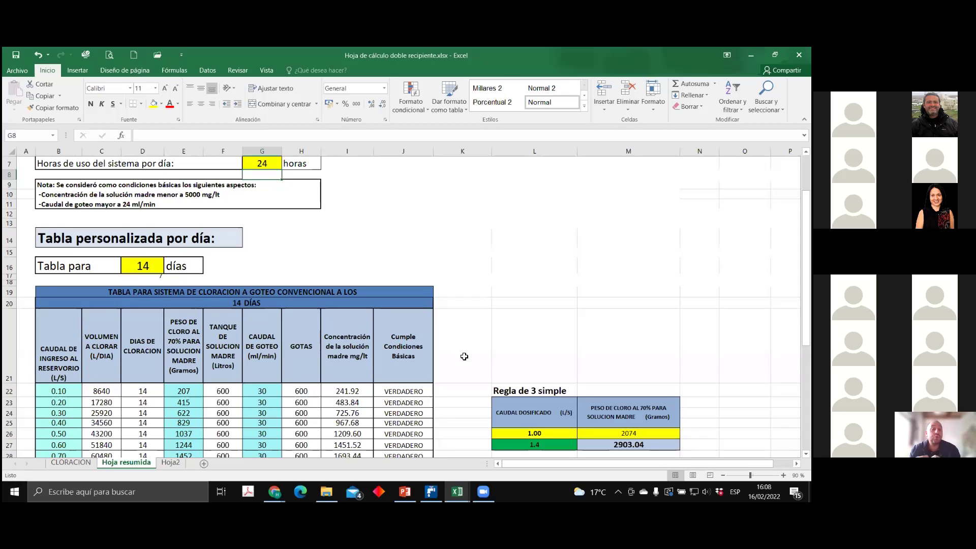
pyautogui.scroll(-6, 464, 356)
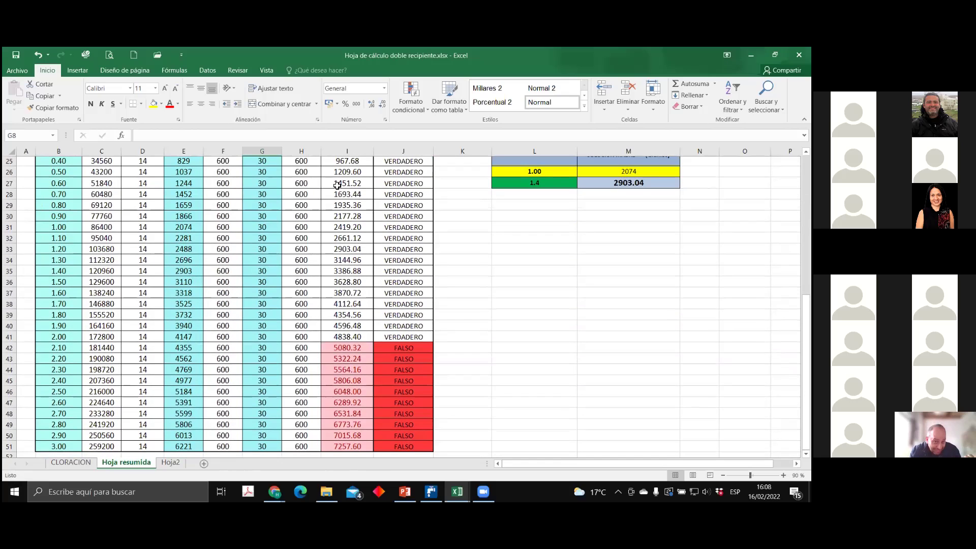
pyautogui.scroll(2, 344, 264)
pyautogui.scroll(2, 345, 250)
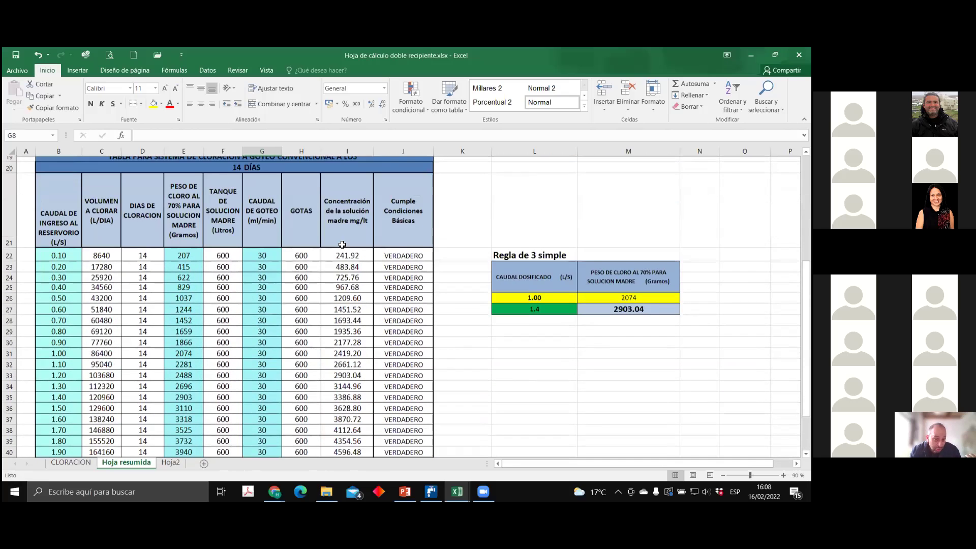
pyautogui.scroll(-1, 348, 371)
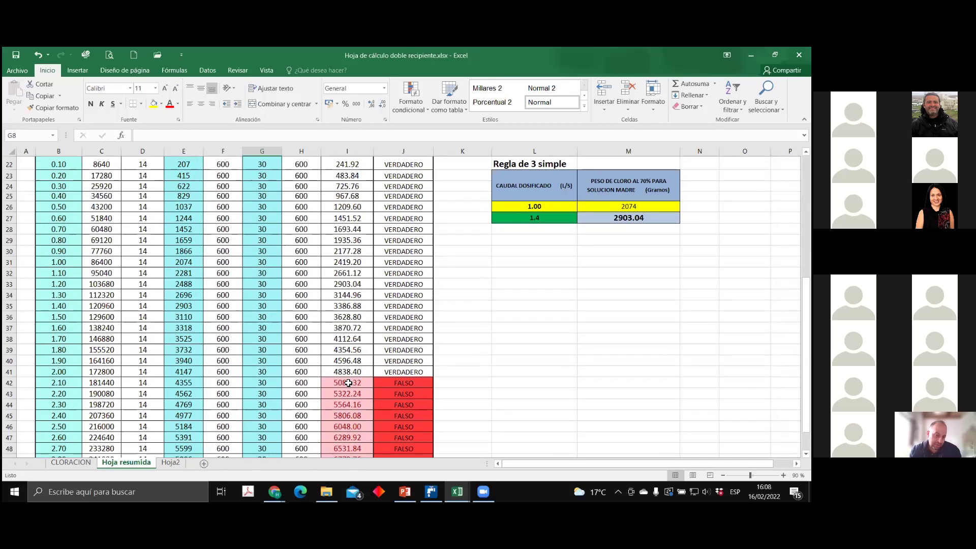
pyautogui.scroll(1, 348, 382)
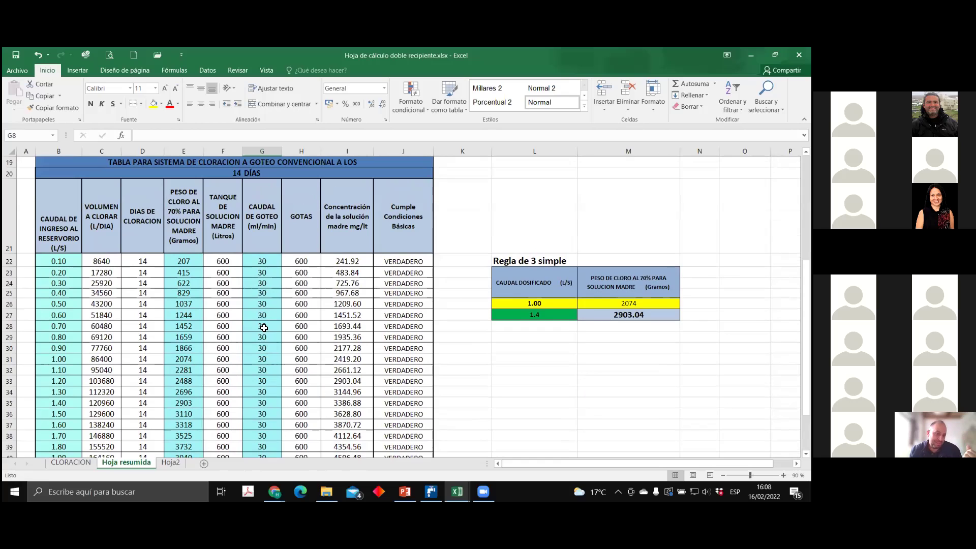
# - Set the custom table's period to 50 days and check its drip flow, mother-solution concentration and basic-conditions columns across the inflow rates
pyautogui.scroll(4, 229, 277)
pyautogui.click(147, 305)
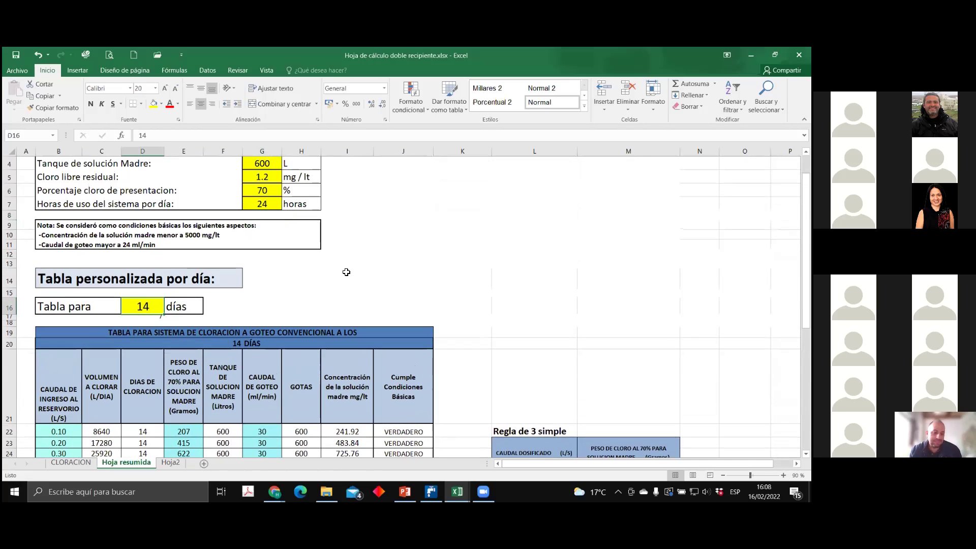
pyautogui.write('50')
pyautogui.press('Return')
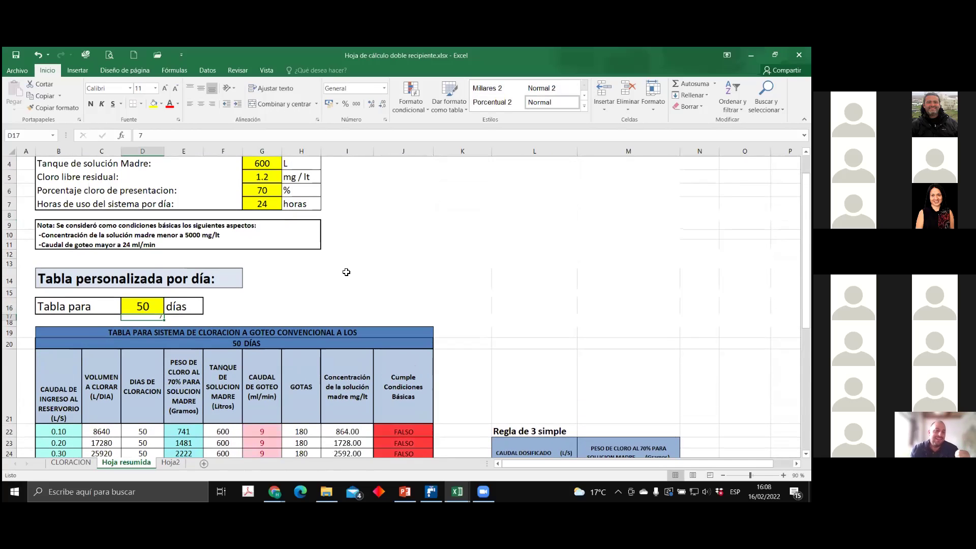
pyautogui.scroll(-3, 373, 279)
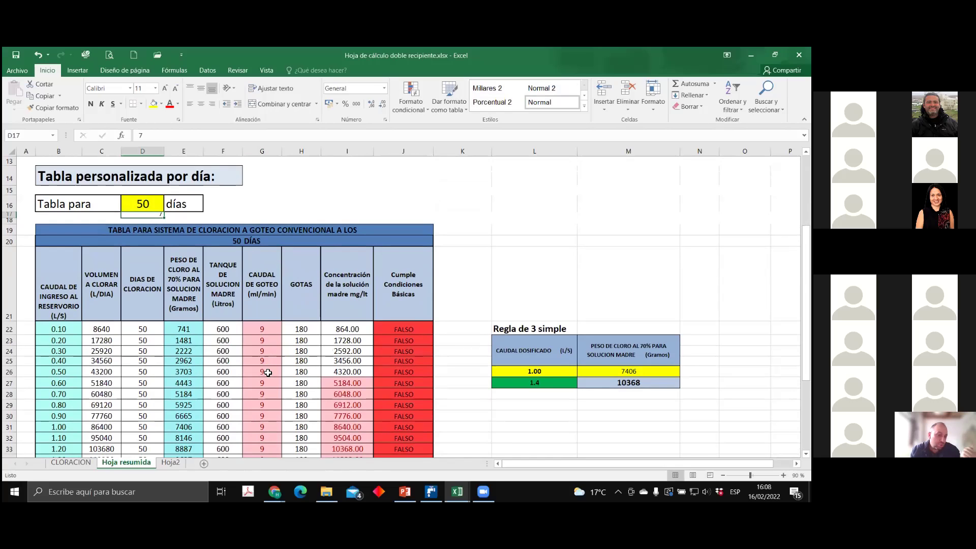
pyautogui.scroll(-3, 268, 373)
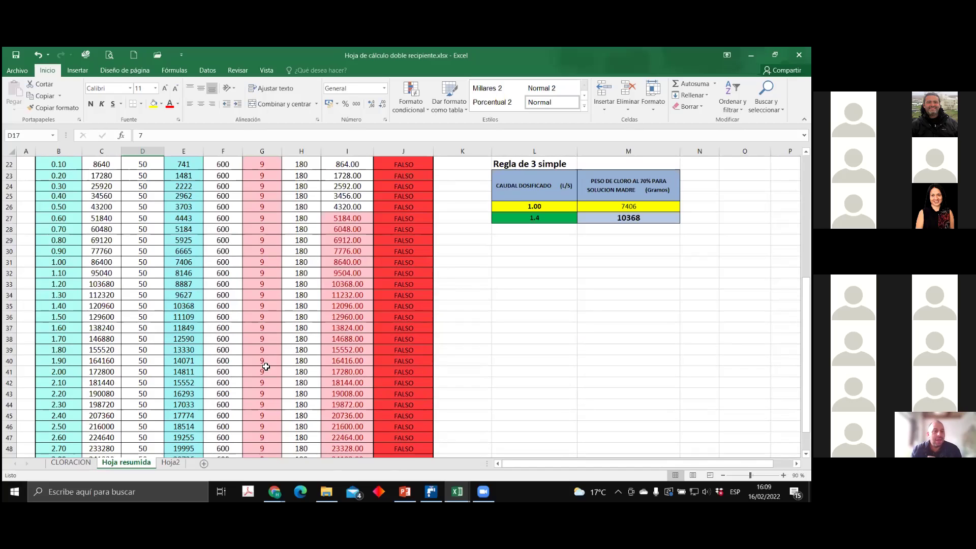
pyautogui.scroll(2, 266, 366)
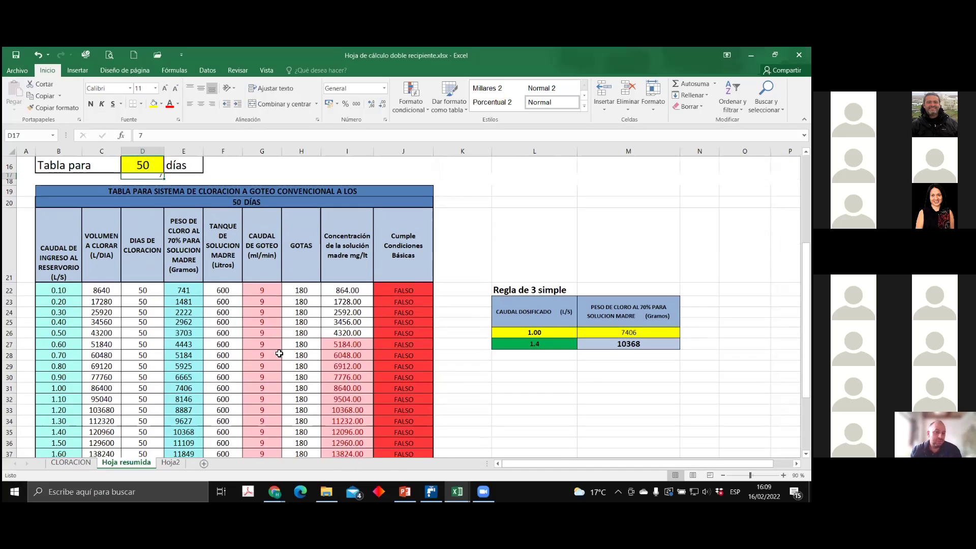
pyautogui.scroll(-2, 412, 286)
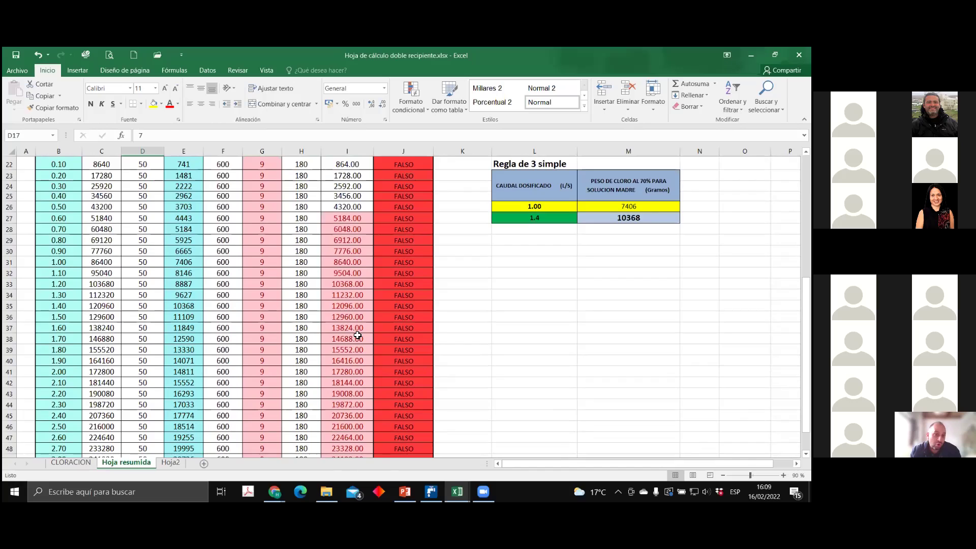
pyautogui.scroll(2, 325, 263)
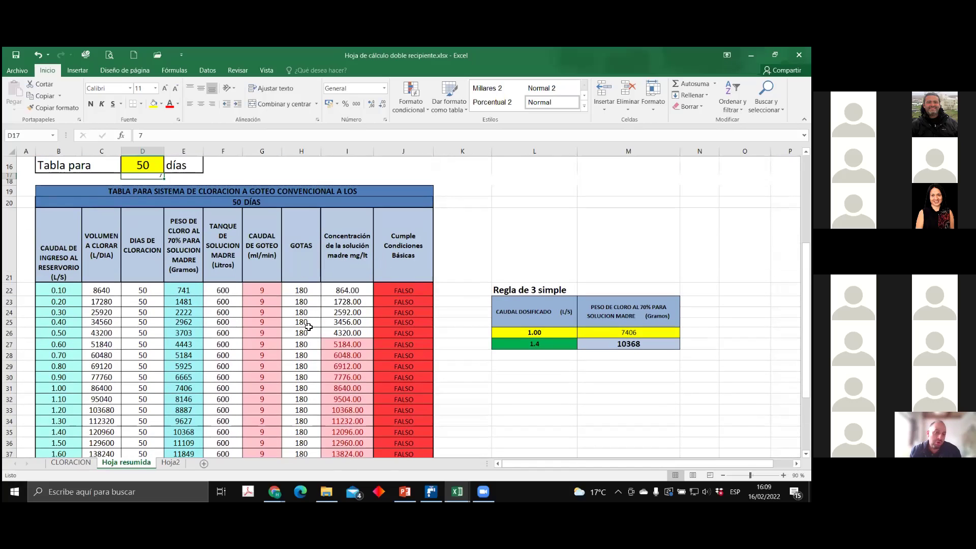
# - Set the custom drip chlorination table's period to 14 days
pyautogui.scroll(3, 355, 274)
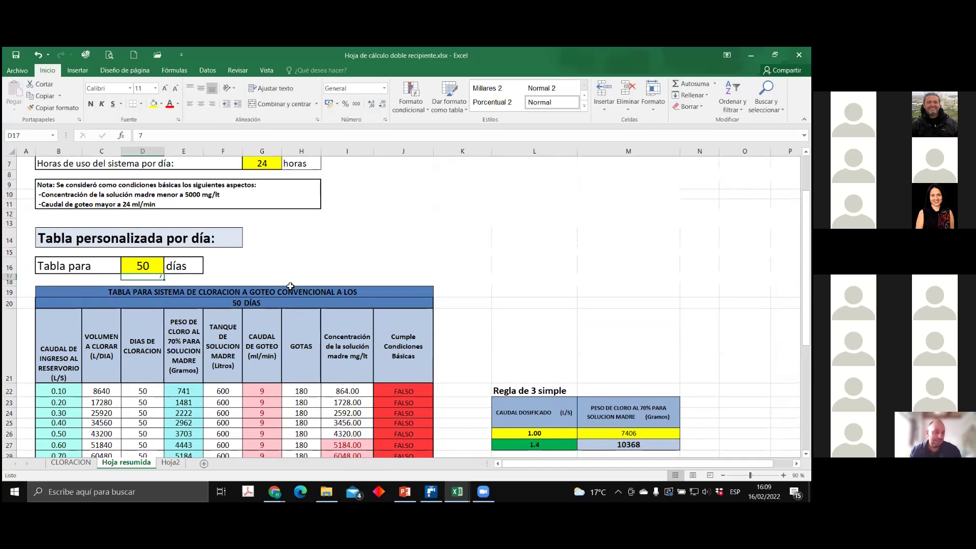
pyautogui.scroll(-2, 284, 287)
pyautogui.click(147, 206)
pyautogui.write('1.4')
pyautogui.press('Return')
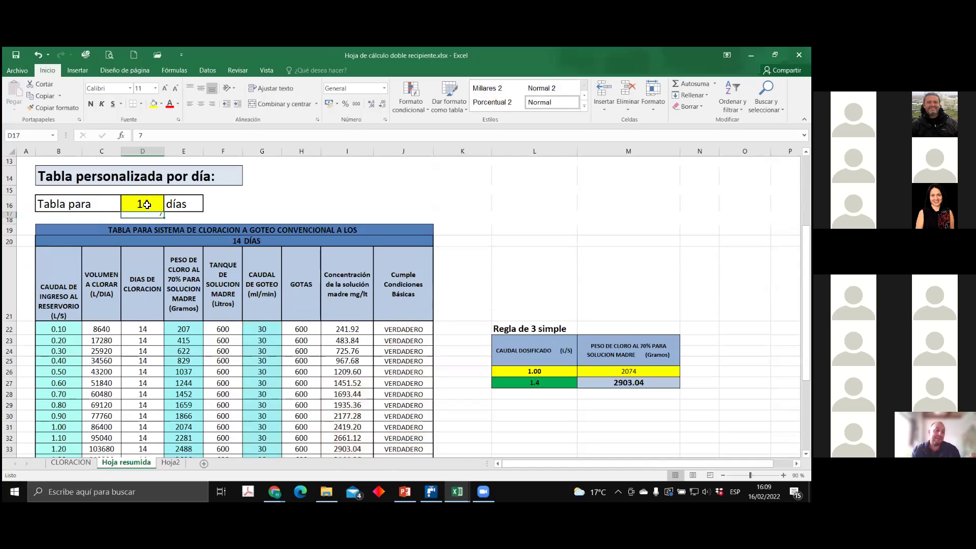
# - Examine the recalculated 14-day table down to the 3.00 L/s inflow, checking which rates meet the basic conditions
pyautogui.scroll(-2, 451, 313)
pyautogui.scroll(-3, 451, 313)
pyautogui.scroll(1, 456, 305)
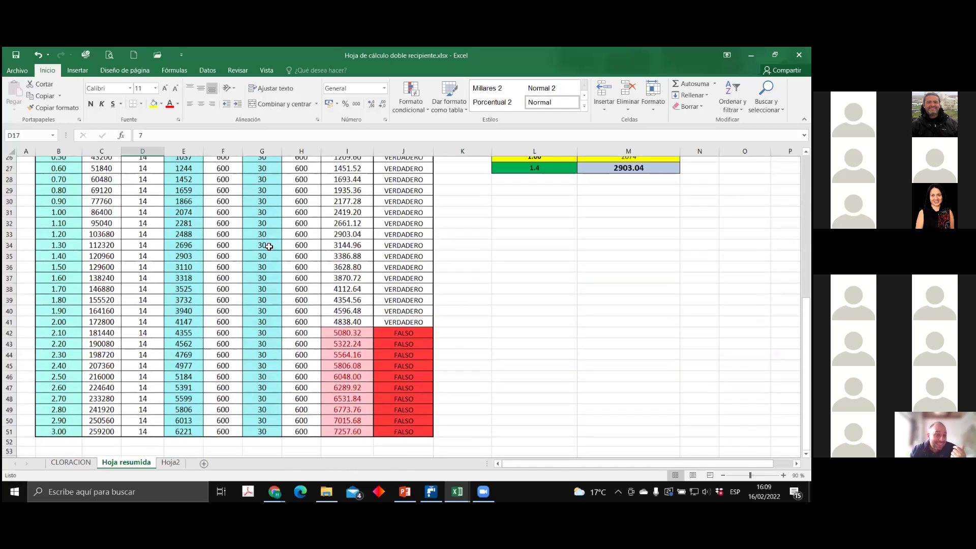
pyautogui.scroll(2, 456, 305)
pyautogui.scroll(-2, 308, 293)
pyautogui.scroll(-1, 309, 293)
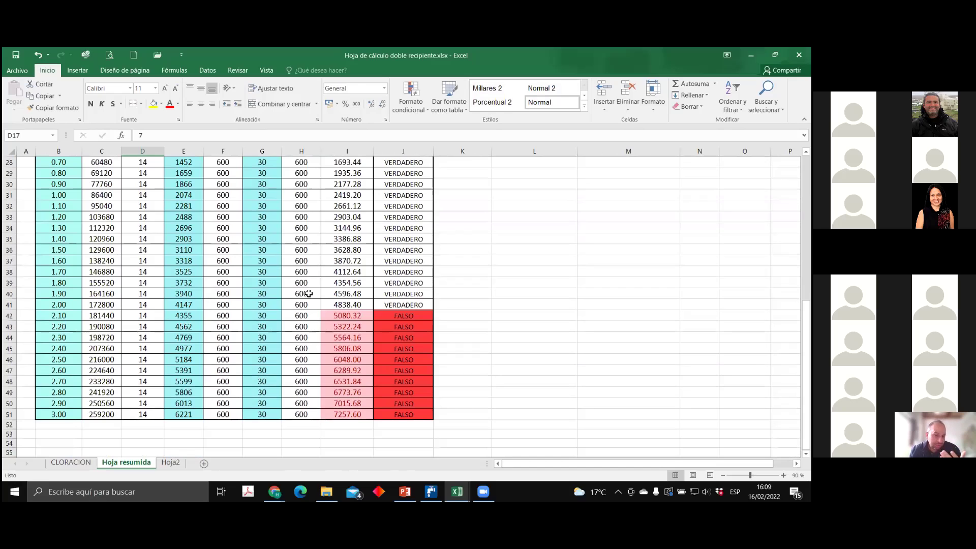
pyautogui.scroll(2, 309, 294)
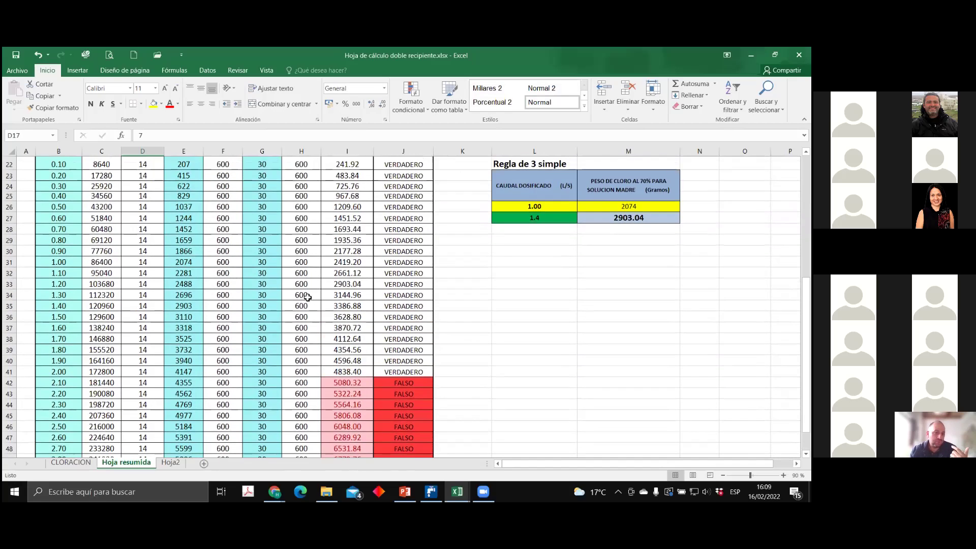
pyautogui.scroll(3, 308, 297)
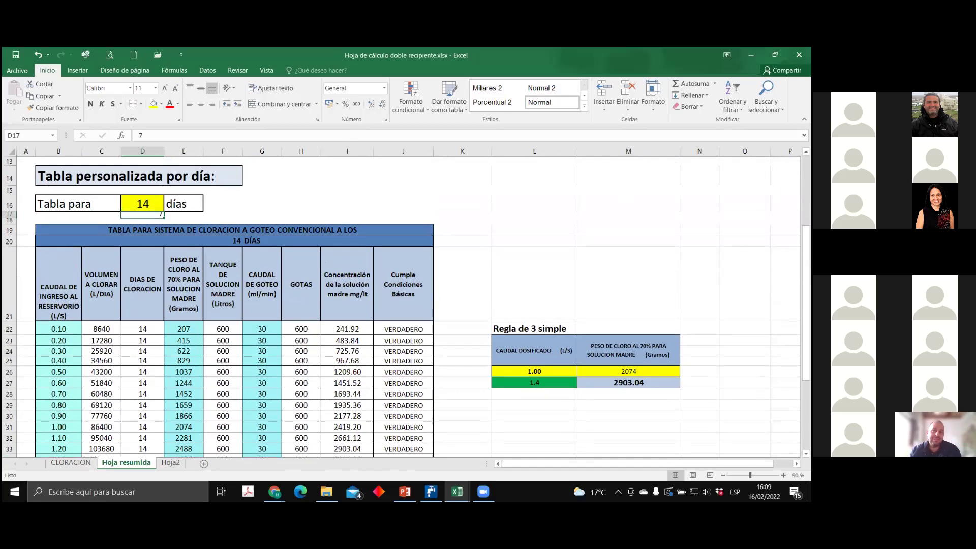
pyautogui.click(745, 190)
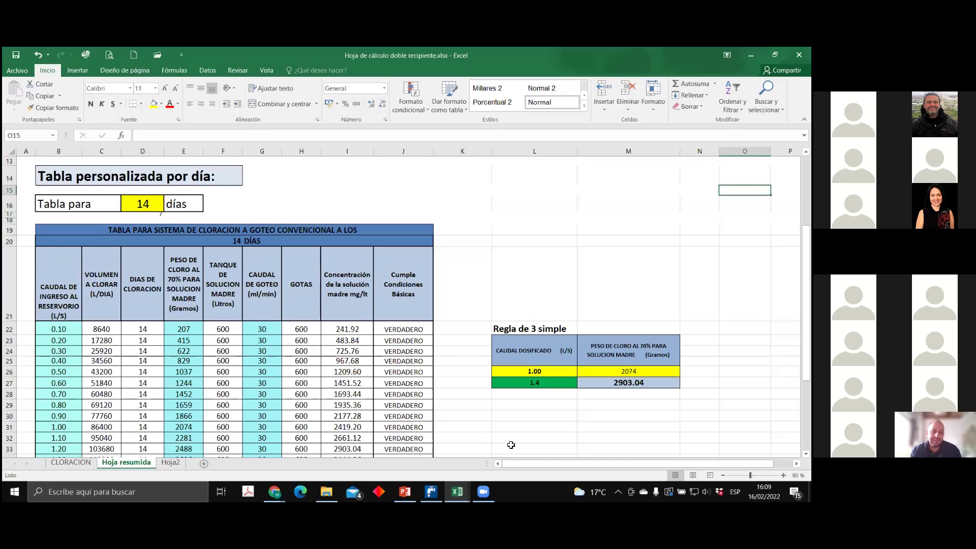
# - Switch to the Hoja calculo autocompensante workbook and select the chlorination tank volume below the formula on the calibracion1 sheet
pyautogui.click(456, 492)
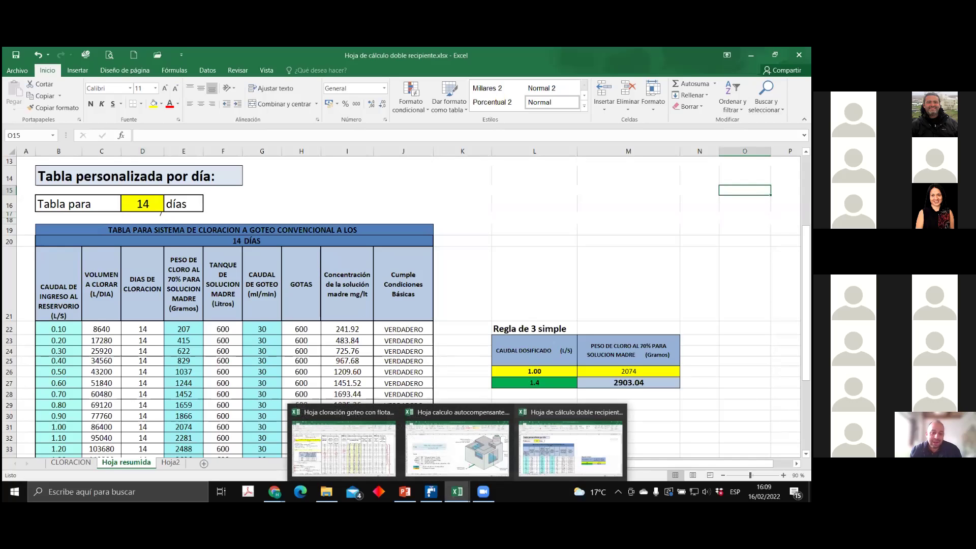
pyautogui.click(457, 447)
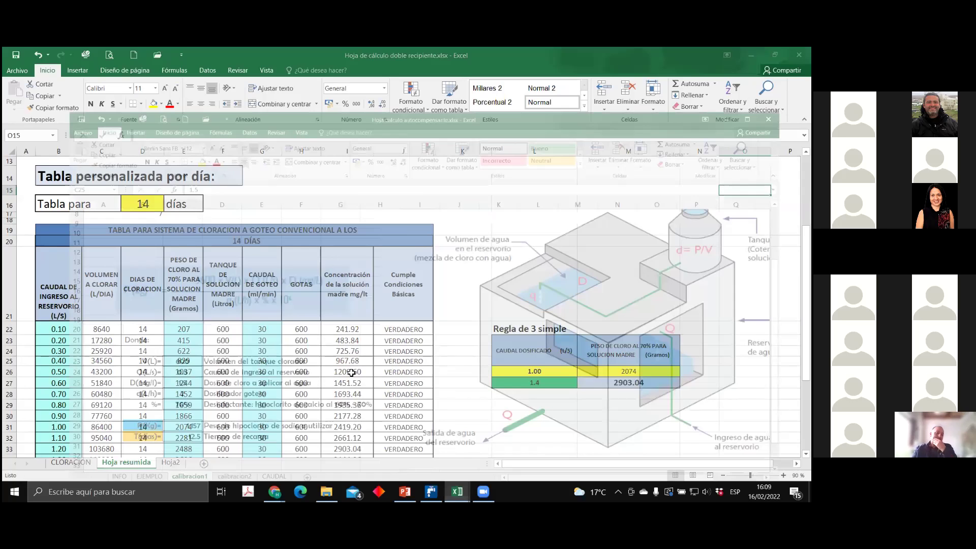
pyautogui.scroll(2, 353, 373)
pyautogui.scroll(-2, 358, 375)
pyautogui.scroll(-1, 377, 366)
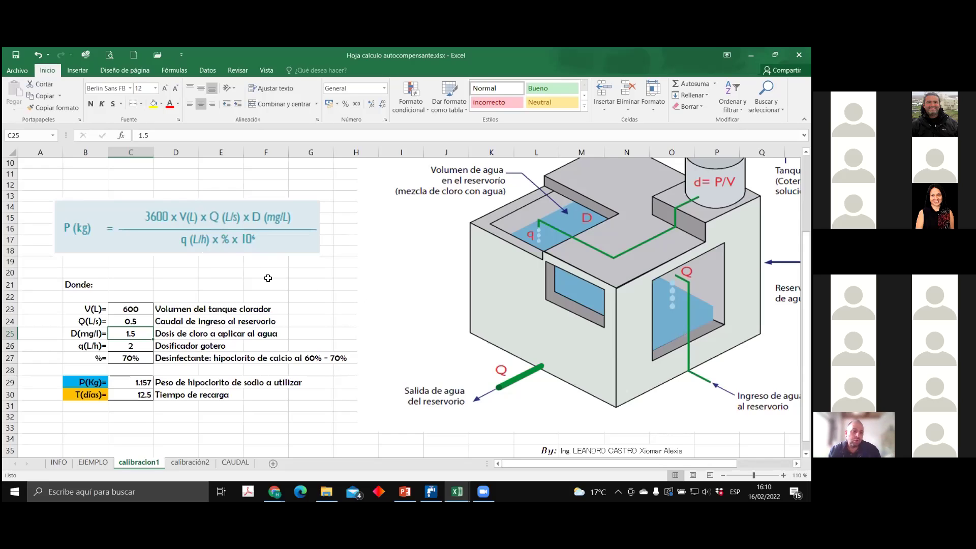
pyautogui.click(135, 307)
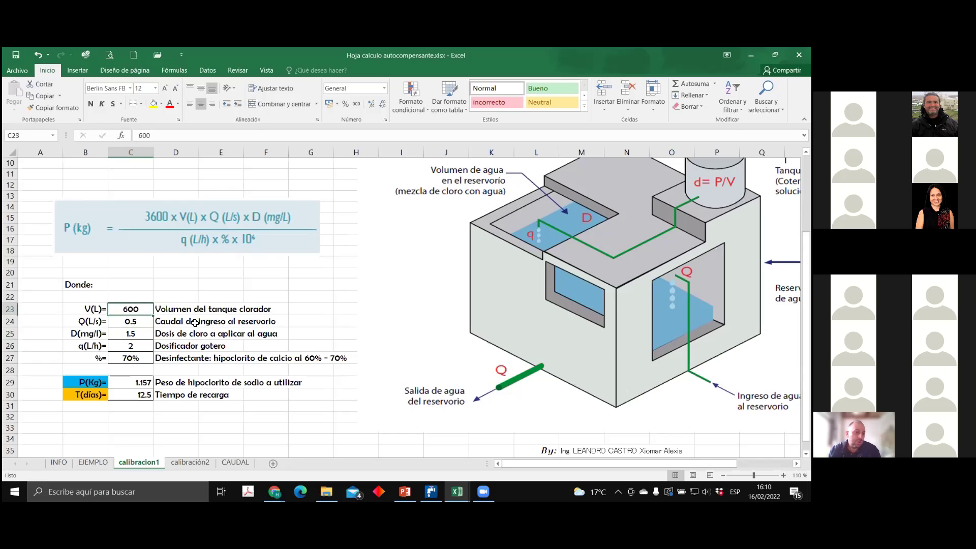